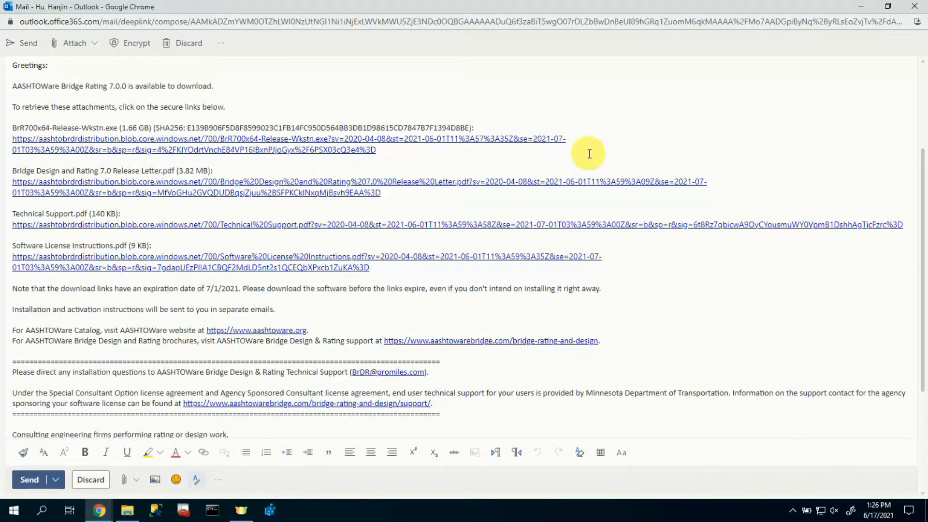
- Bring the Chrome window holding the downloaded Bridge Rating 7.0 PDFs to the front
left_click(99, 510)
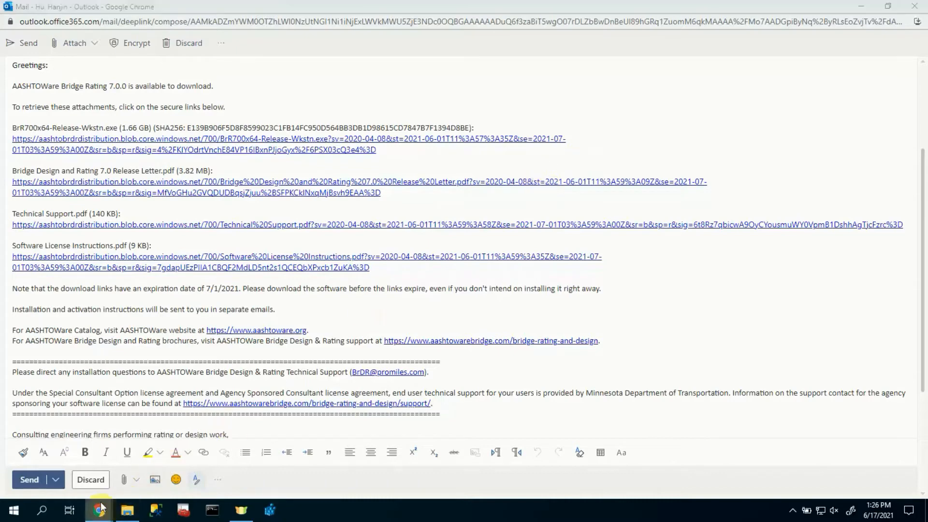
left_click(94, 467)
- Read the Bridge Design and Rating 7.0 release letter, then the Technical Support PDF
left_click(70, 10)
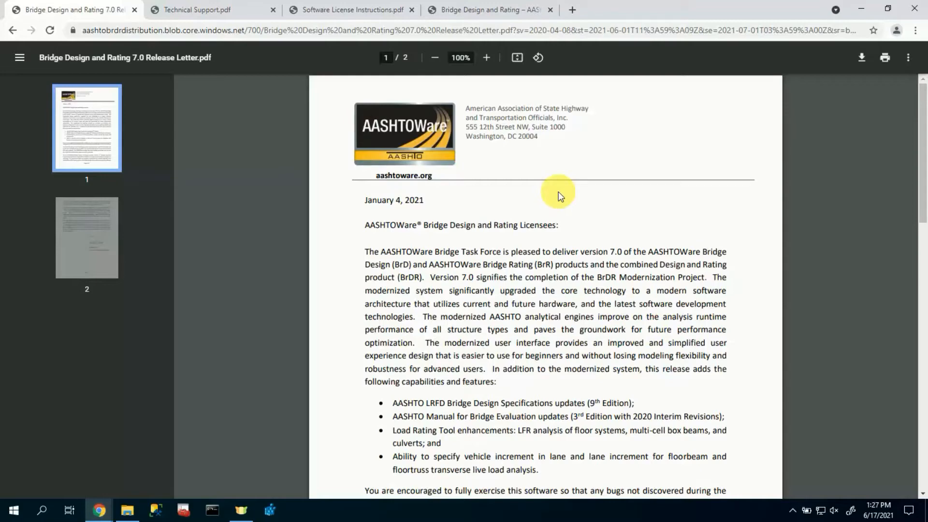
left_click(222, 10)
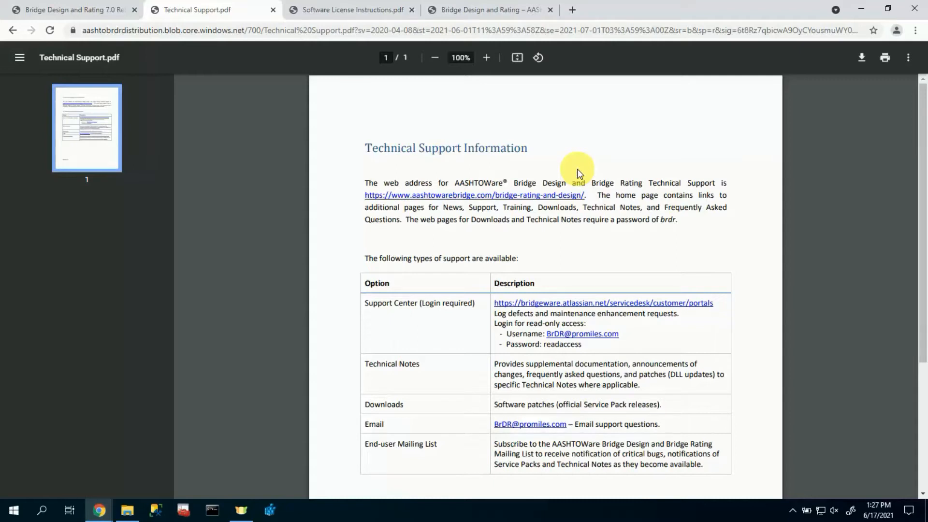
- Review the Software License Instructions PDF, then minimize Chrome
left_click(364, 10)
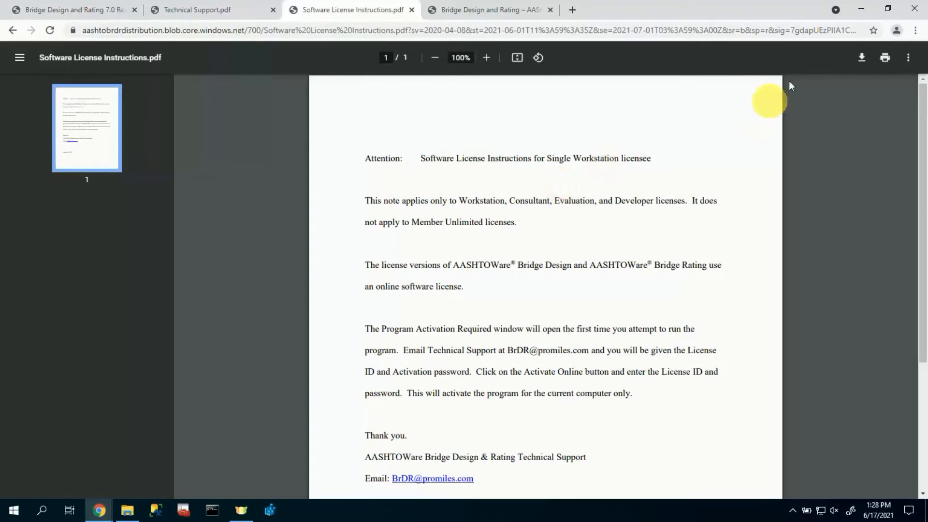
left_click(853, 15)
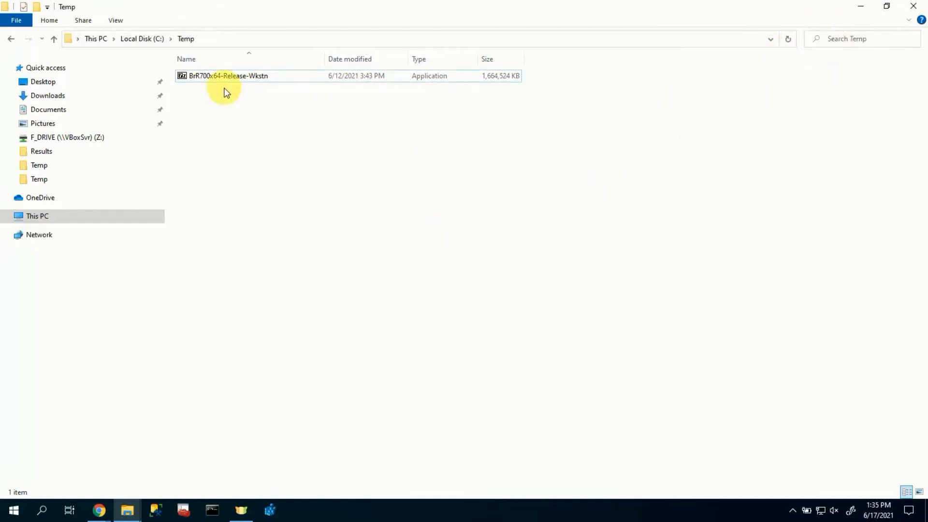
- Extract the BrR700x64-Release-Wkstn archive into Temp using the pasted archive password
double_click(228, 77)
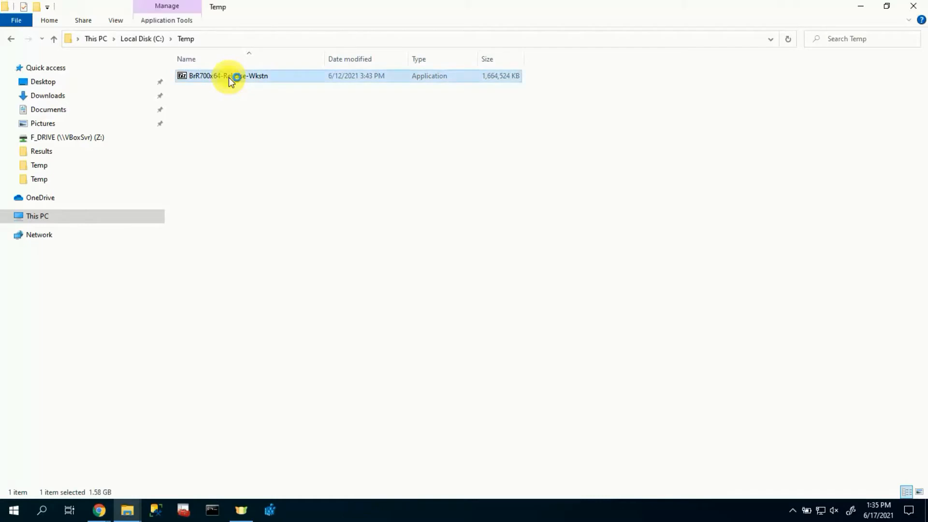
left_click(477, 279)
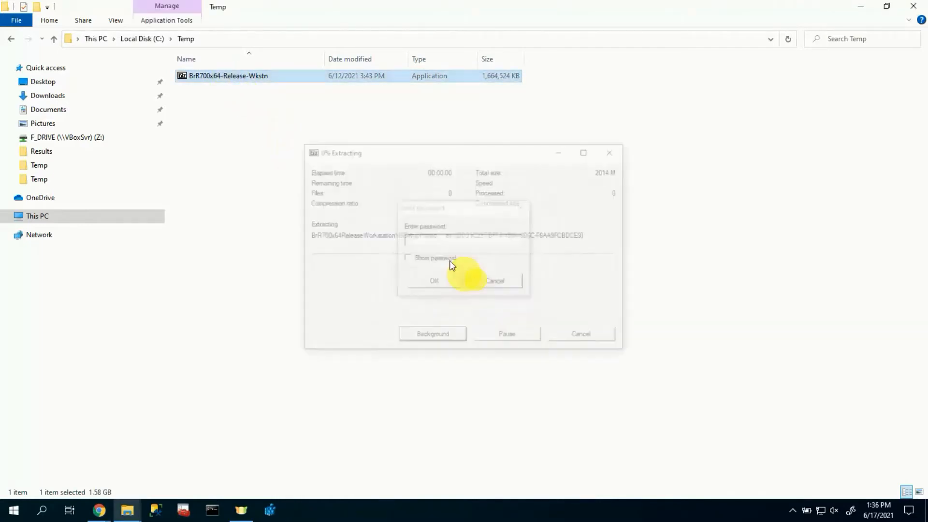
key("ctrl+v")
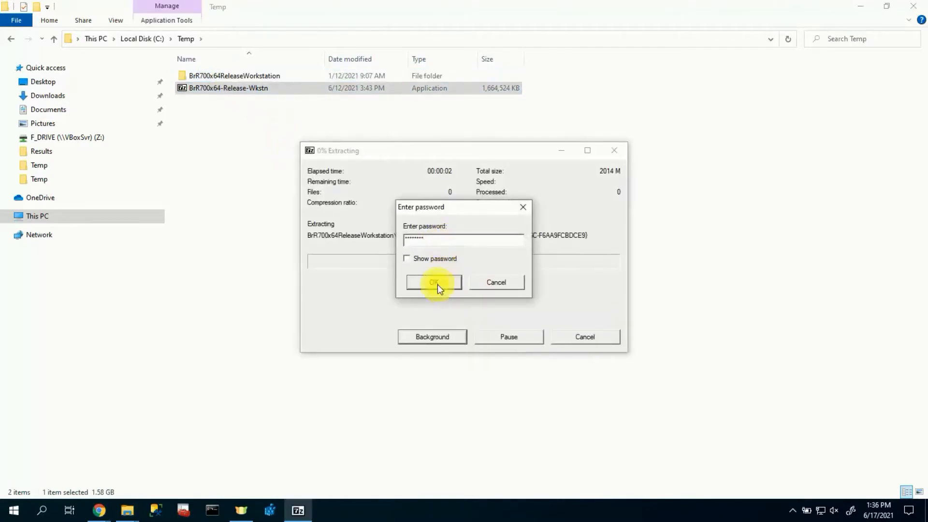
left_click(437, 283)
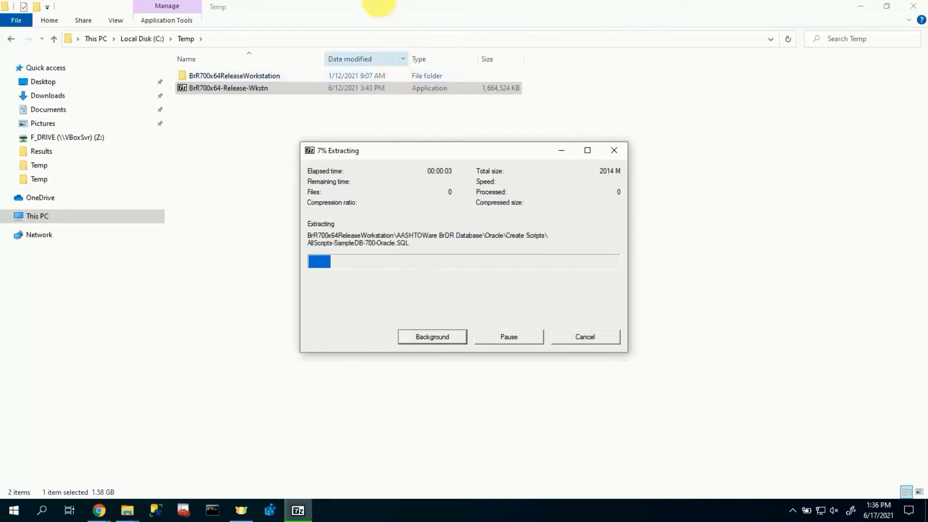
- Run setup from the BrR700x64ReleaseWorkstation folder as administrator
double_click(274, 75)
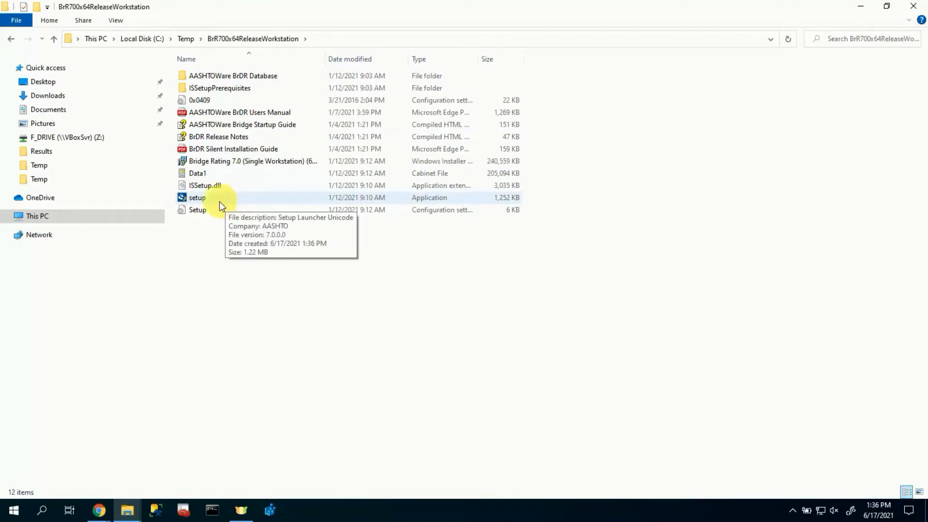
right_click(210, 198)
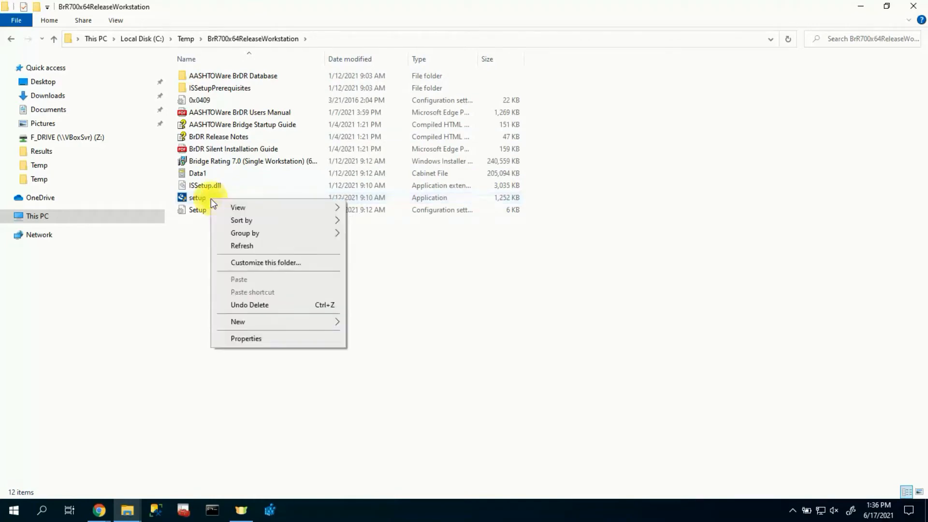
right_click(205, 198)
left_click(240, 222)
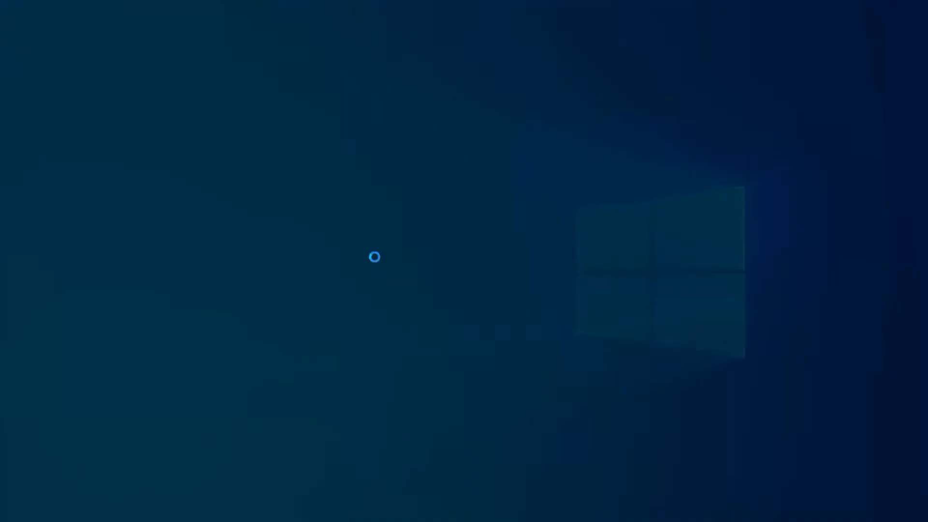
- Accept the license, keep the default folders, and add Admin Utility to the installed features
left_click(402, 340)
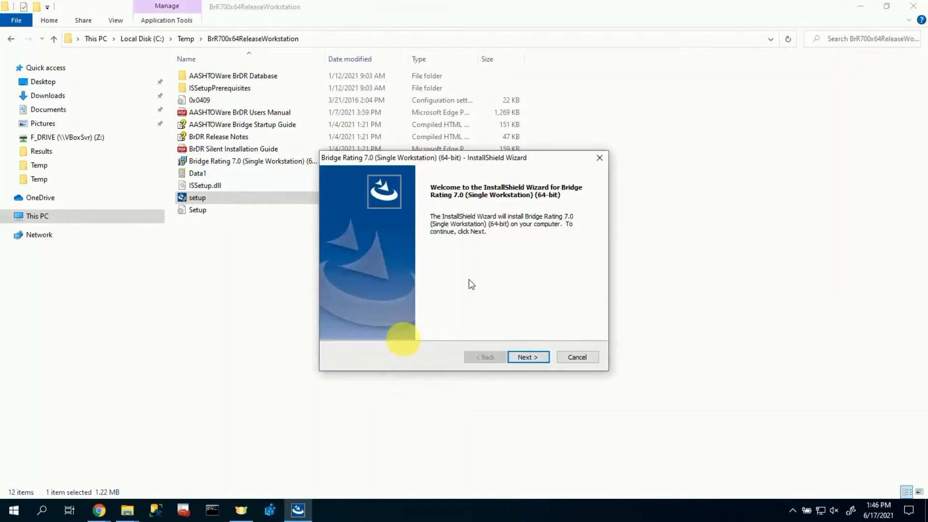
left_click(526, 357)
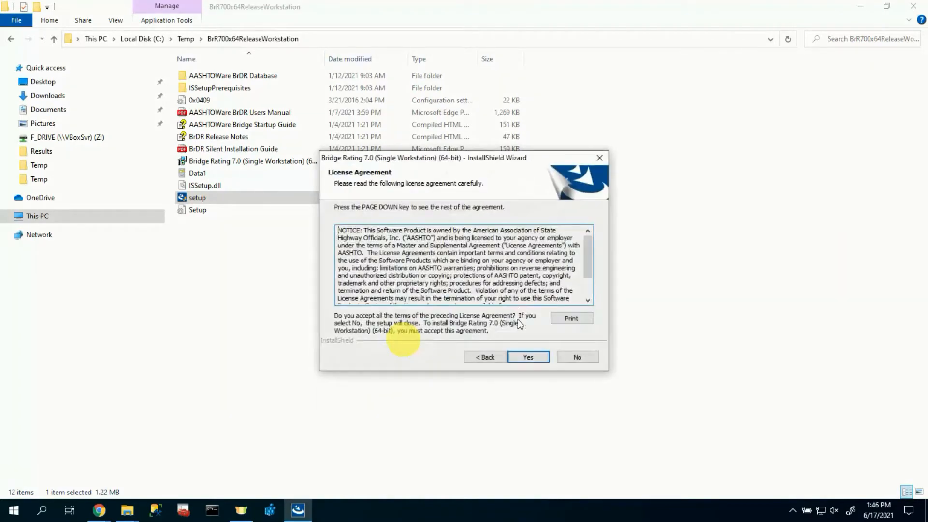
left_click(527, 364)
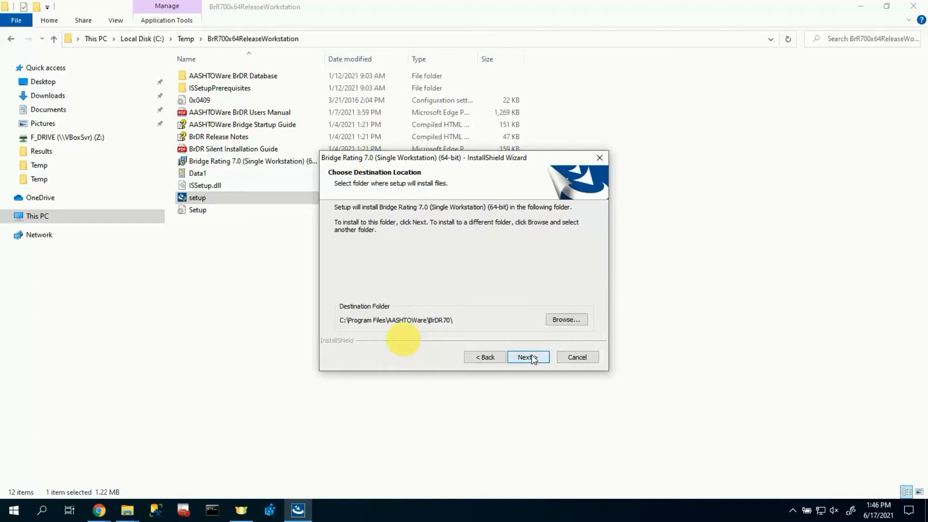
left_click(534, 357)
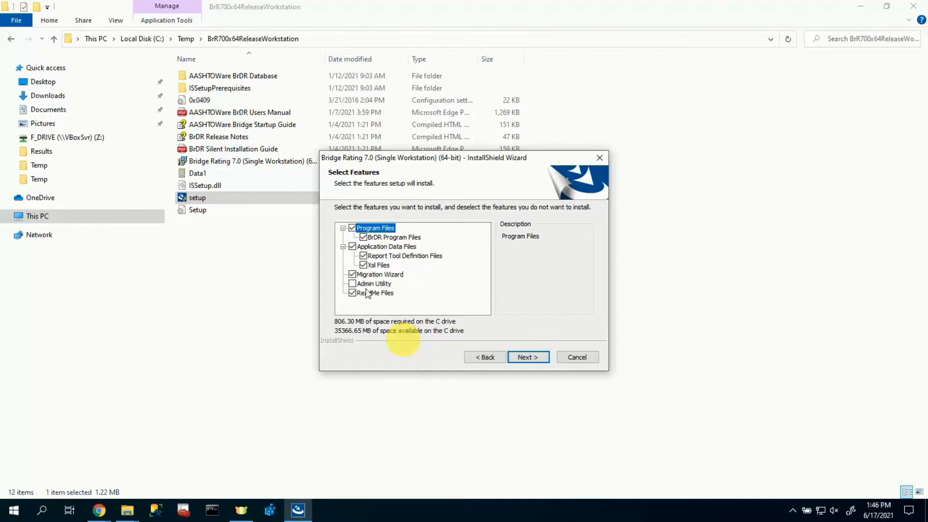
left_click(352, 283)
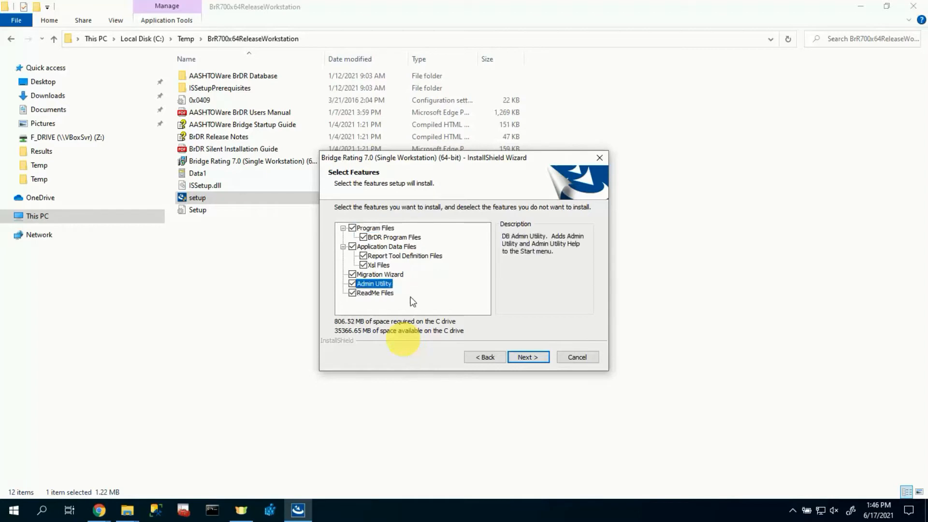
left_click(526, 358)
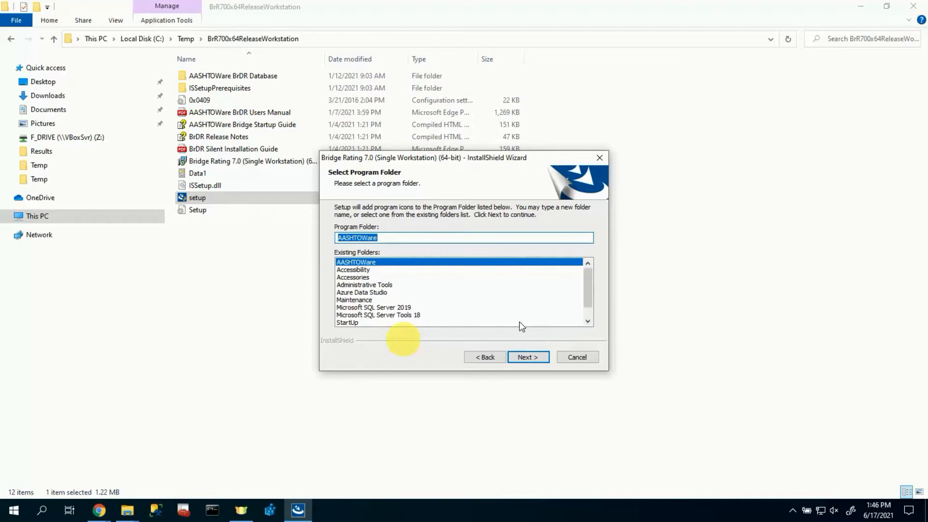
left_click(524, 355)
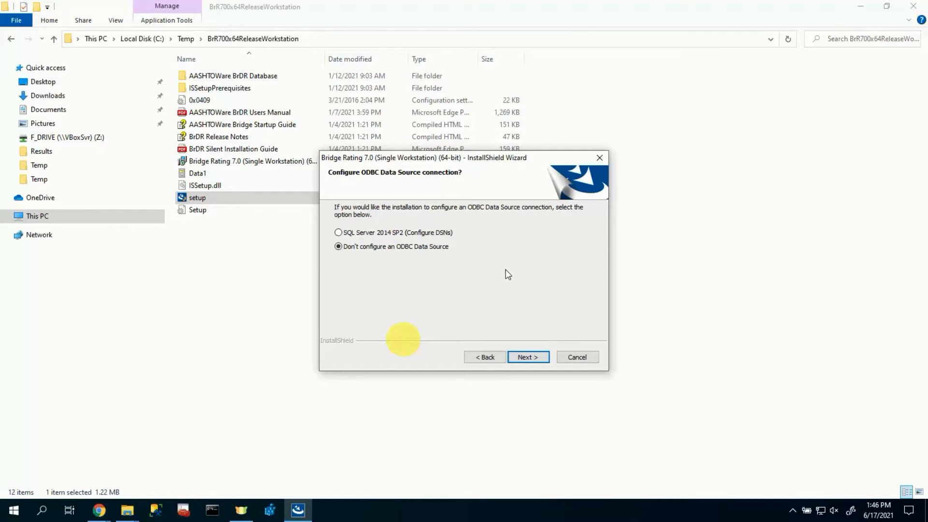
- Choose SQL Server 2014 SP2 DSN configuration and start installing with the default database folder
left_click(409, 234)
left_click(528, 357)
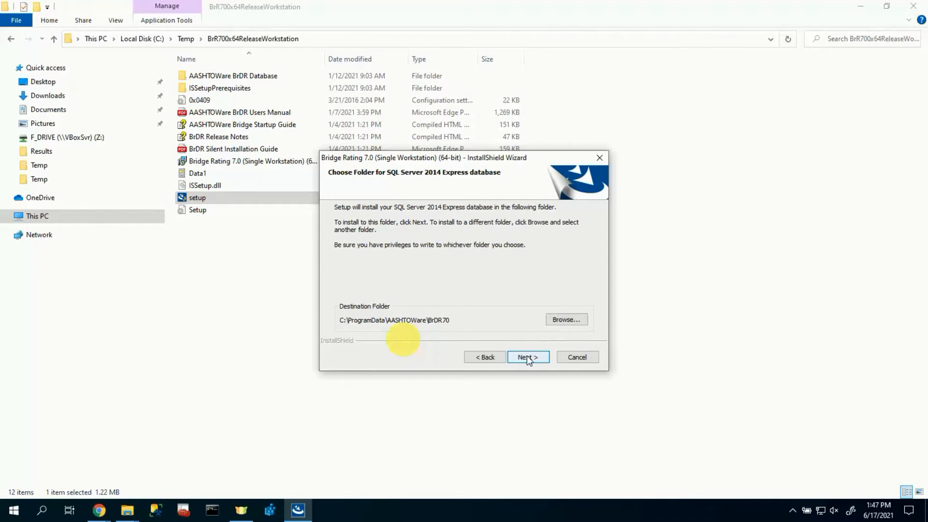
left_click(527, 358)
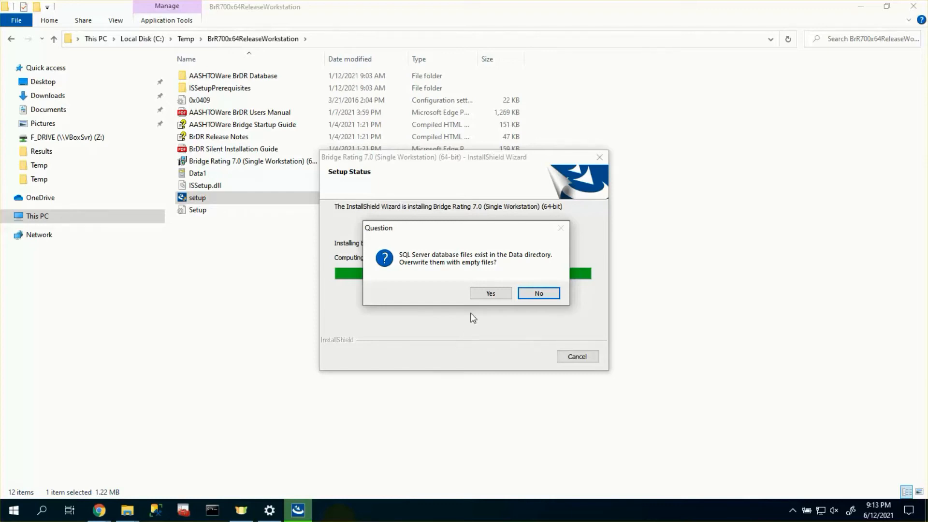
- Overwrite the database files and finish setup, launching the Startup Guide and Bridge Rating 7.0
left_click(484, 296)
left_click(488, 296)
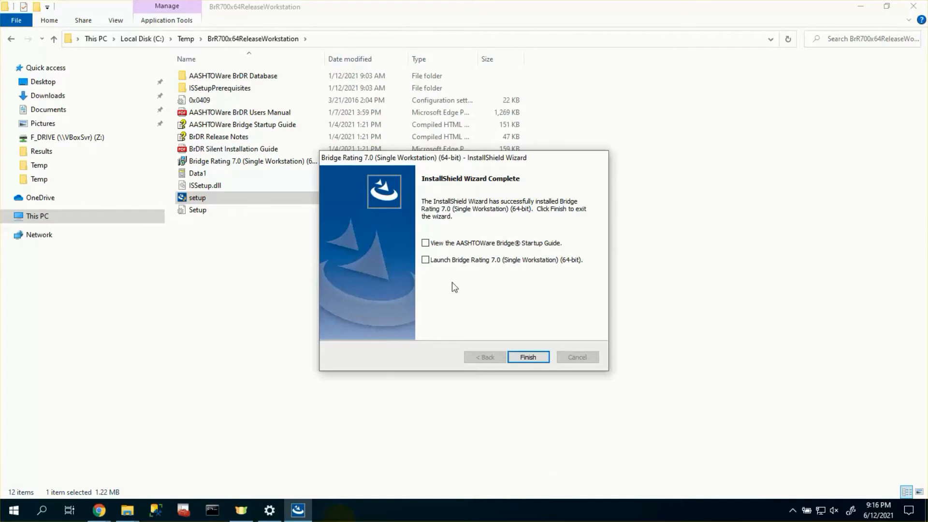
left_click(448, 243)
left_click(439, 264)
left_click(527, 359)
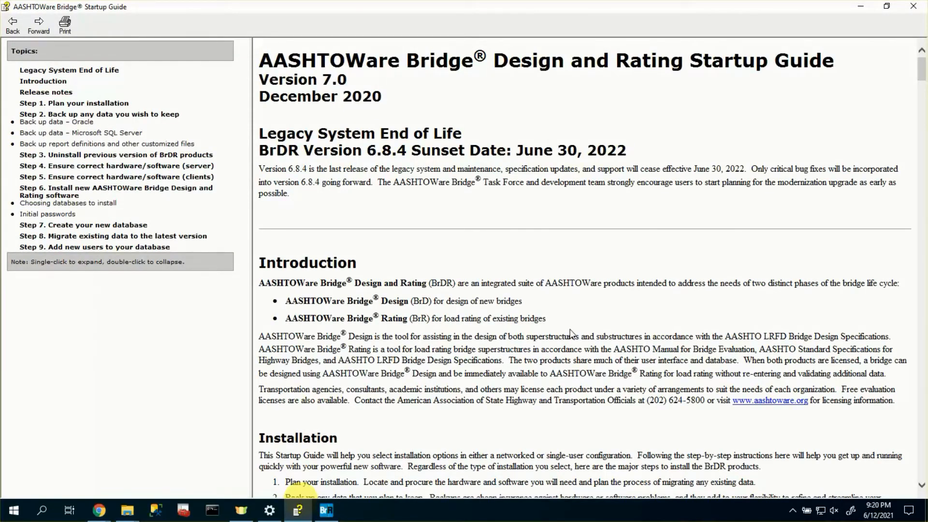
- Read Step 2's backup section, then Step 6's initial usernames and passwords table
left_click(145, 115)
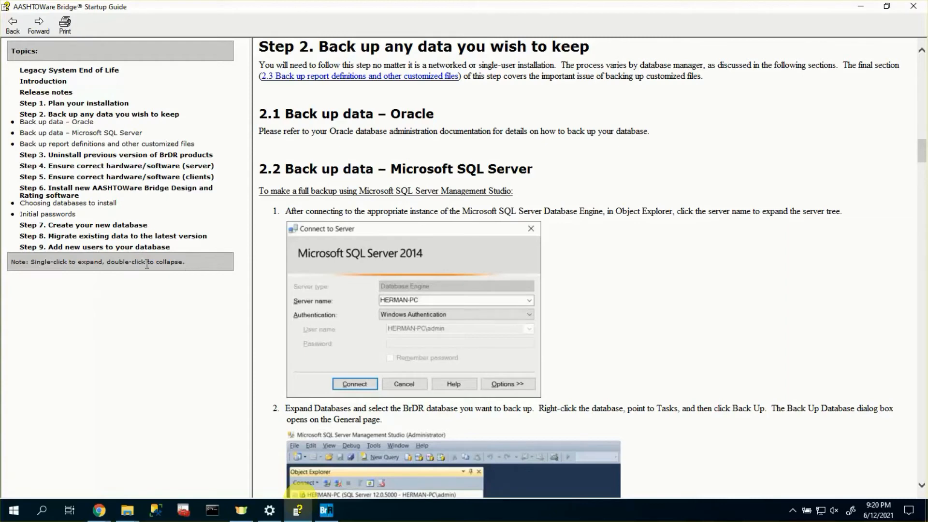
left_click(77, 192)
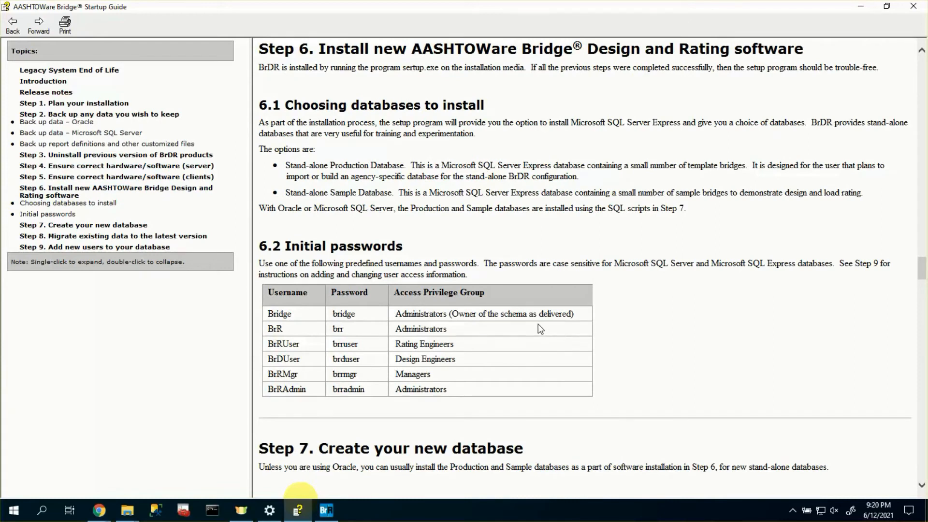
- Open BrDR Release Notes from the AASHTOWare folder and scroll through Version 7.0 features and resolved incidents
mouse_move(127, 510)
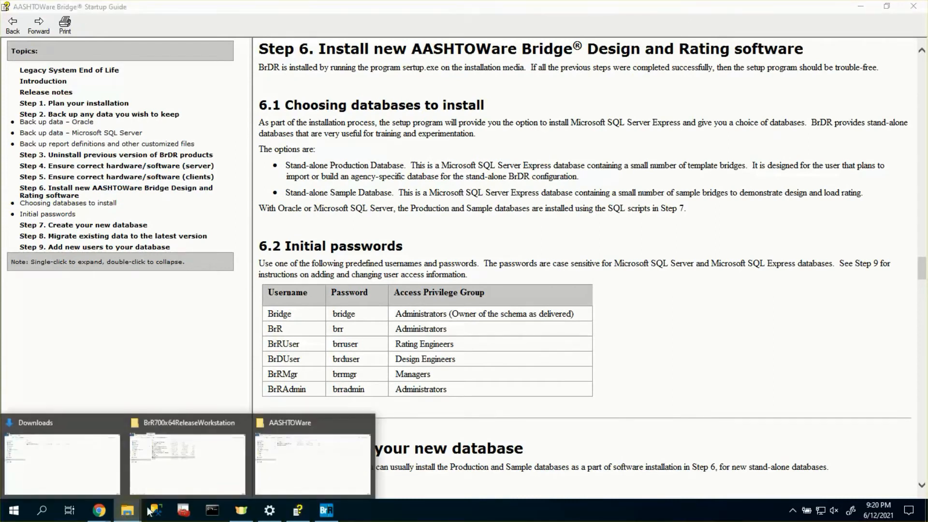
left_click(282, 472)
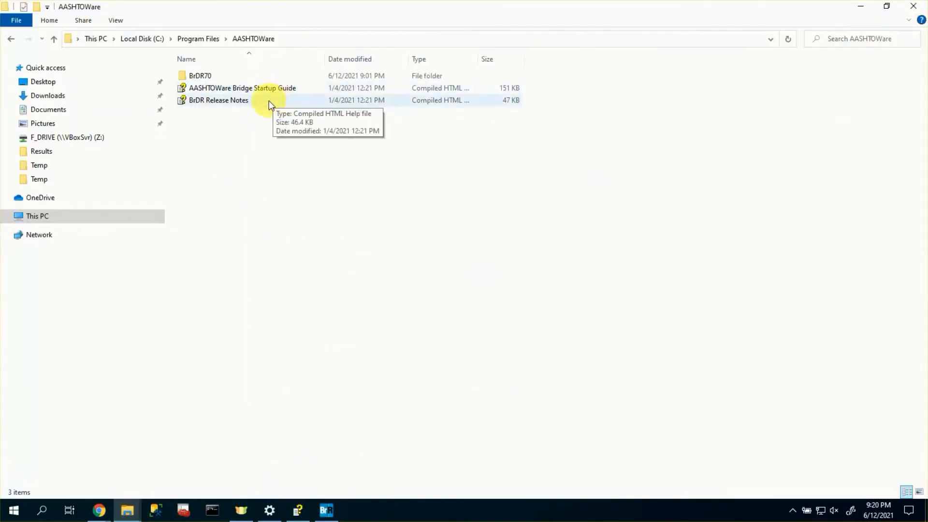
double_click(269, 100)
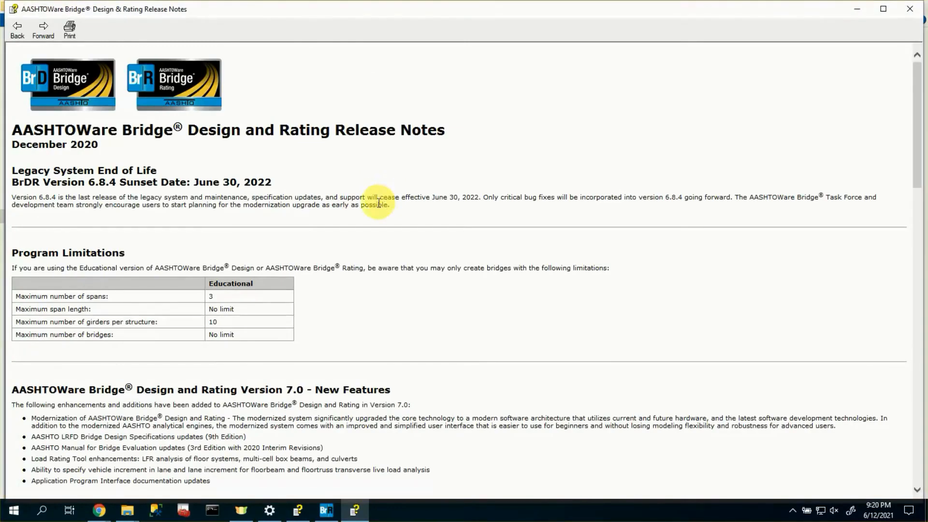
scroll(380, 360, "down", 3)
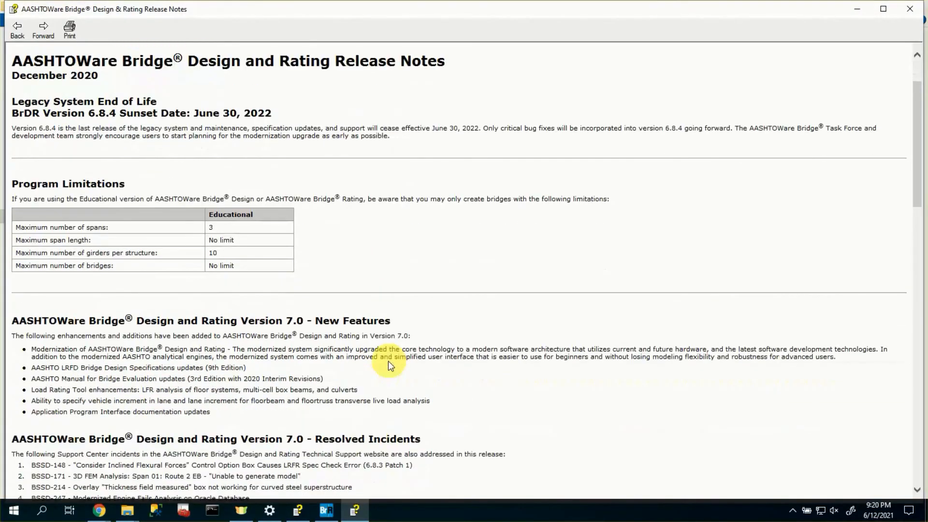
scroll(389, 360, "down", 3)
scroll(408, 374, "down", 3)
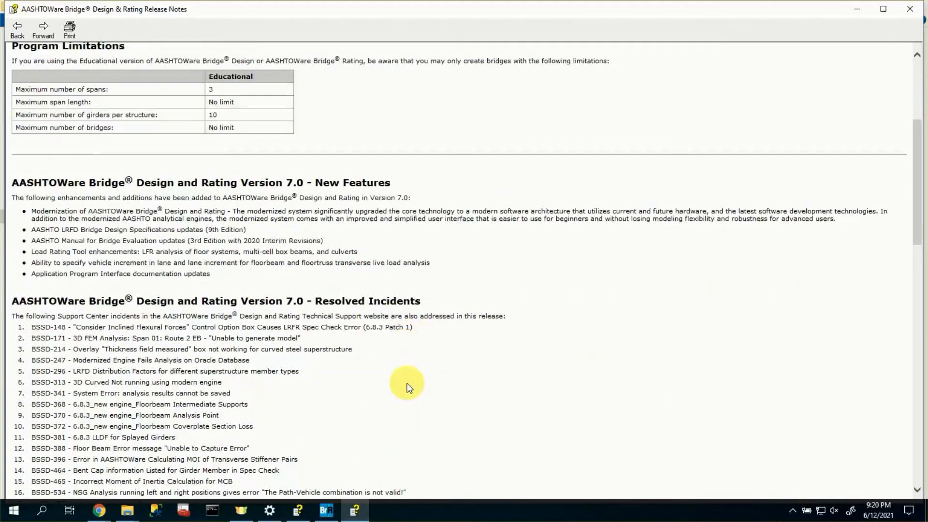
- Minimize the release notes and open the Help folder inside the BrDR70 program folder
left_click(856, 9)
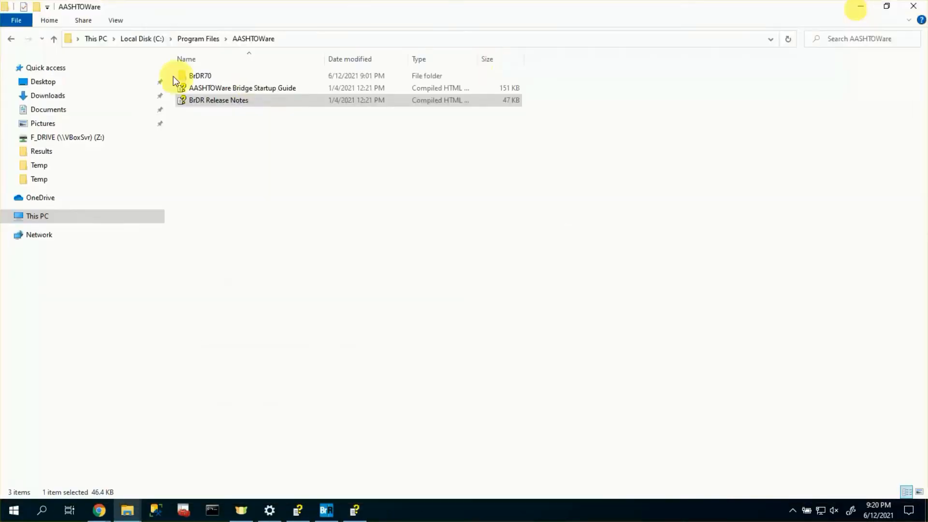
double_click(199, 75)
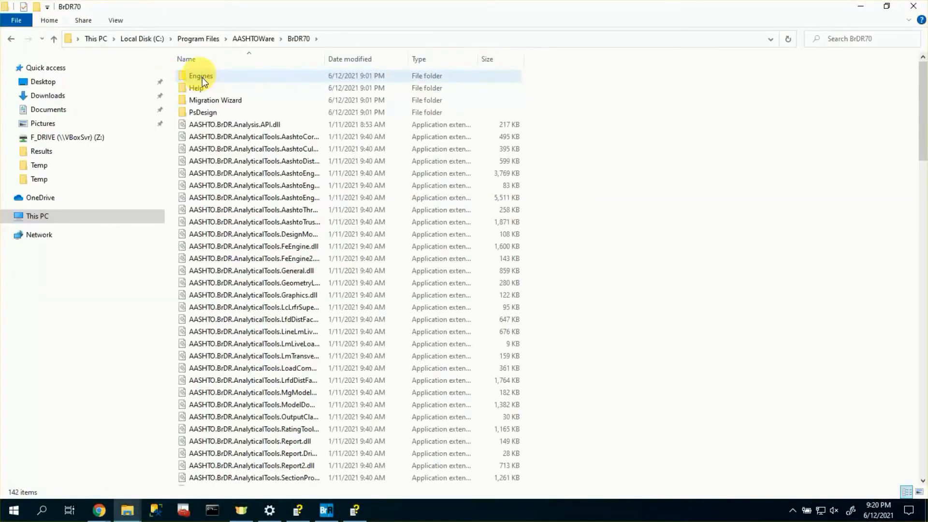
double_click(203, 87)
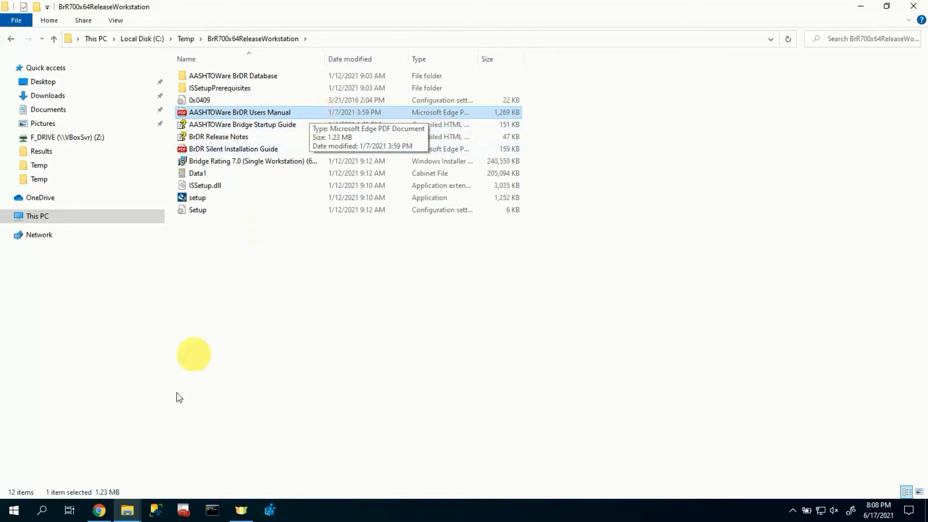
- Bring the BrDR Users Manual PDF forward in Chrome from the taskbar
left_click(99, 510)
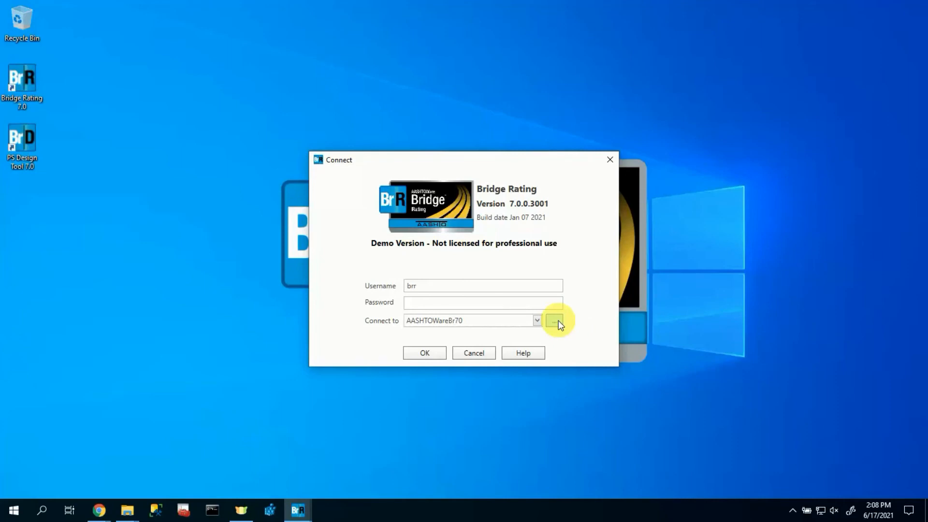
- Start a new connection profile using Microsoft SQL Server with host localhost
left_click(558, 320)
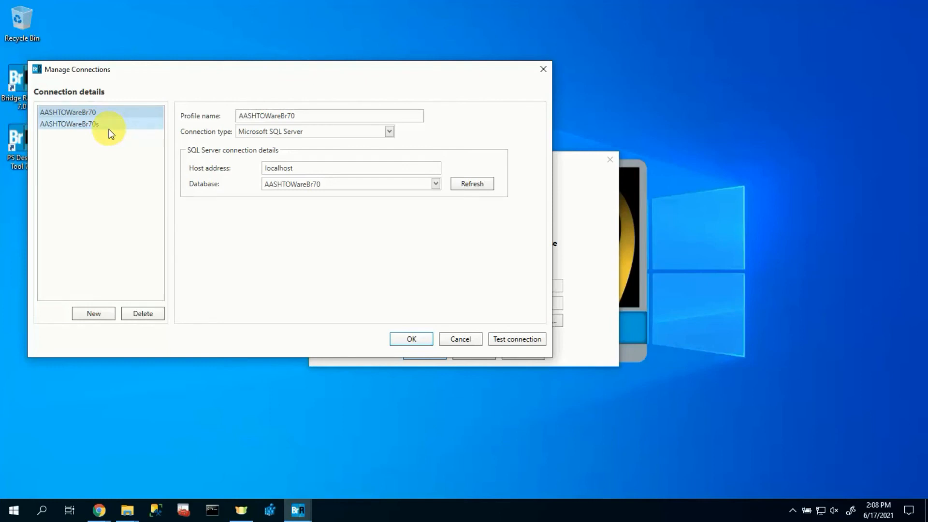
left_click(87, 313)
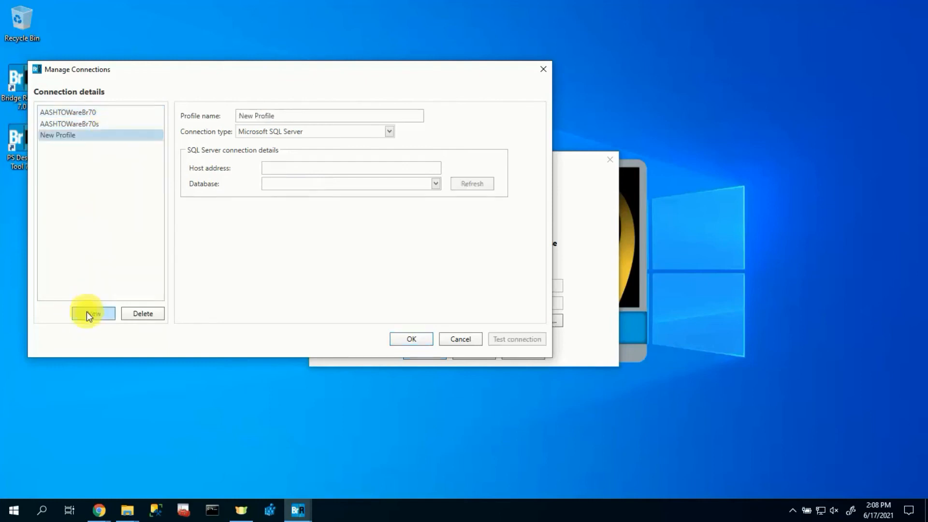
left_click(375, 133)
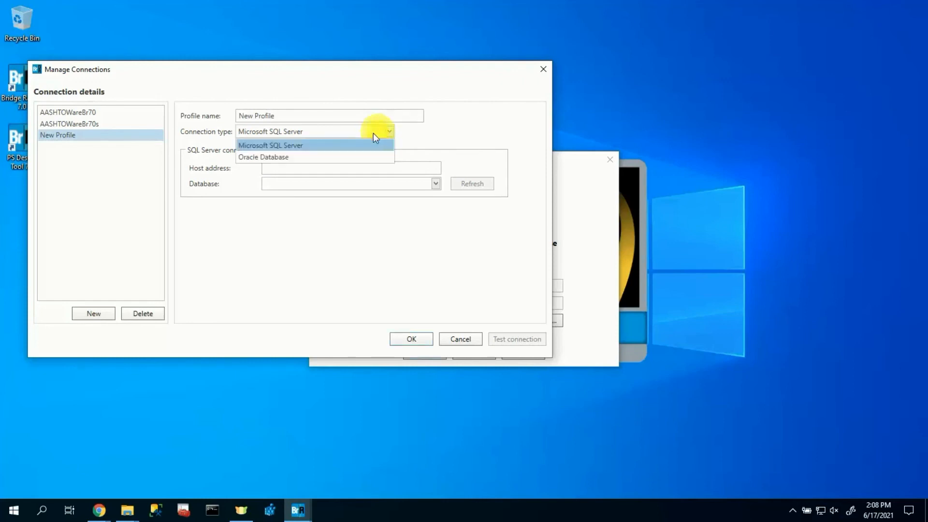
left_click(355, 145)
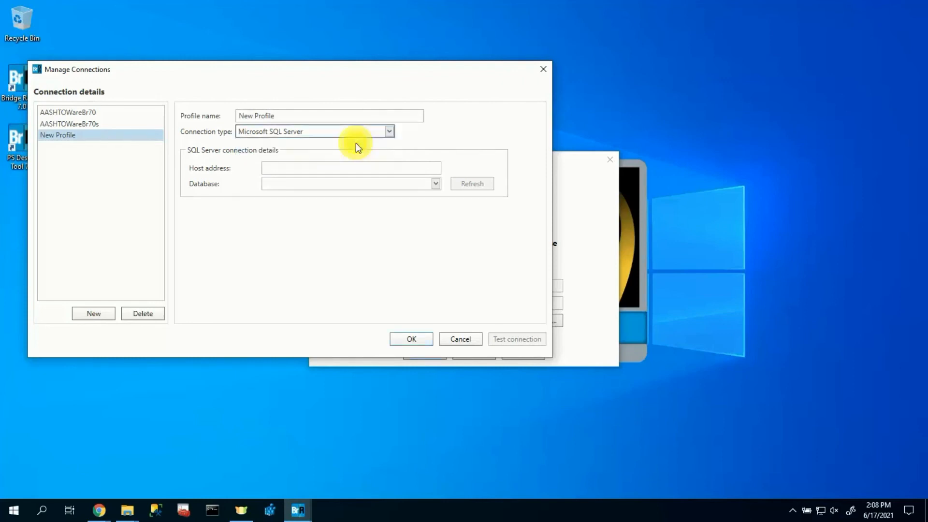
left_click(328, 165)
type("lo")
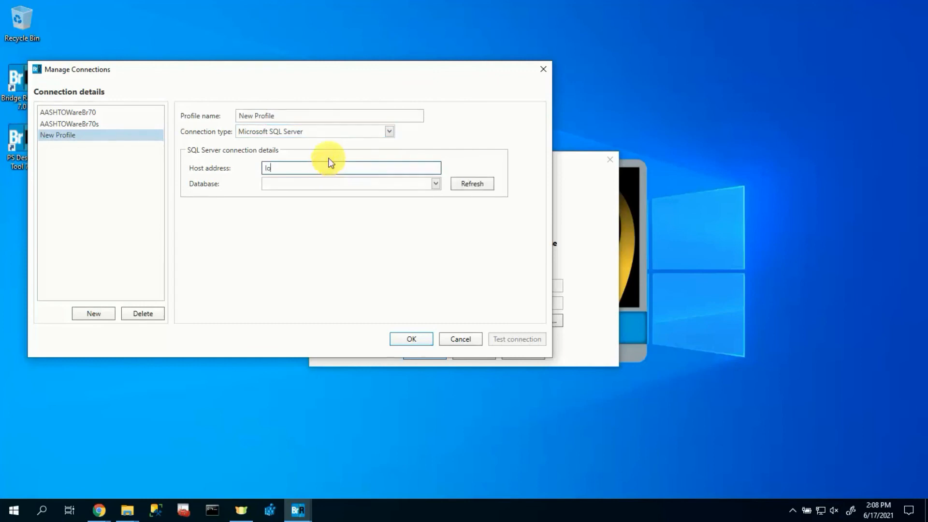
type("calhost")
- Authenticate to the server, choose the AASHTOWareBr70 database, and save the profile
left_click(479, 185)
left_click(448, 236)
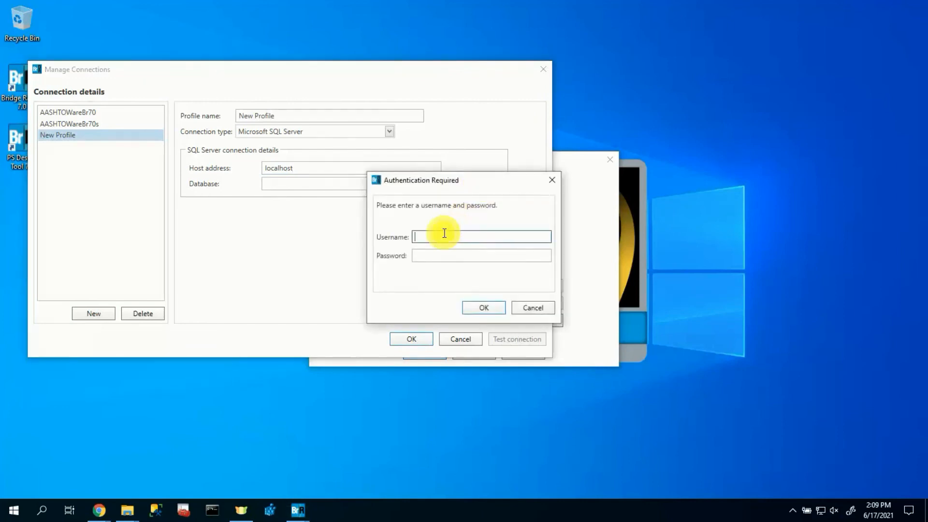
type("brr")
key("Tab")
type("brr")
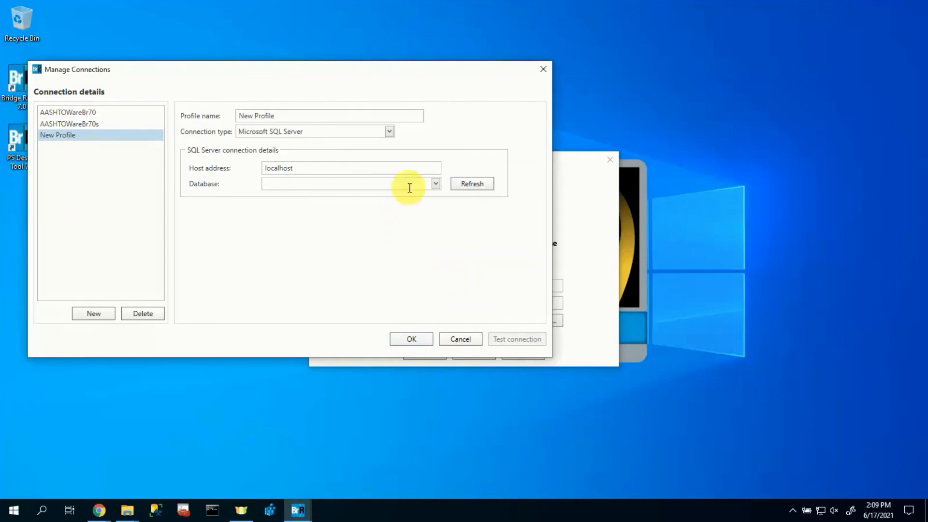
left_click(435, 184)
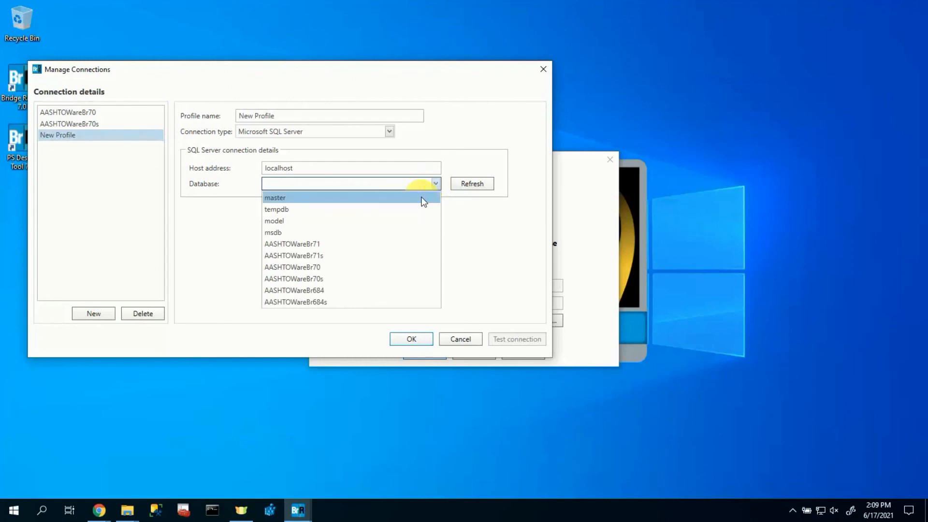
left_click(303, 267)
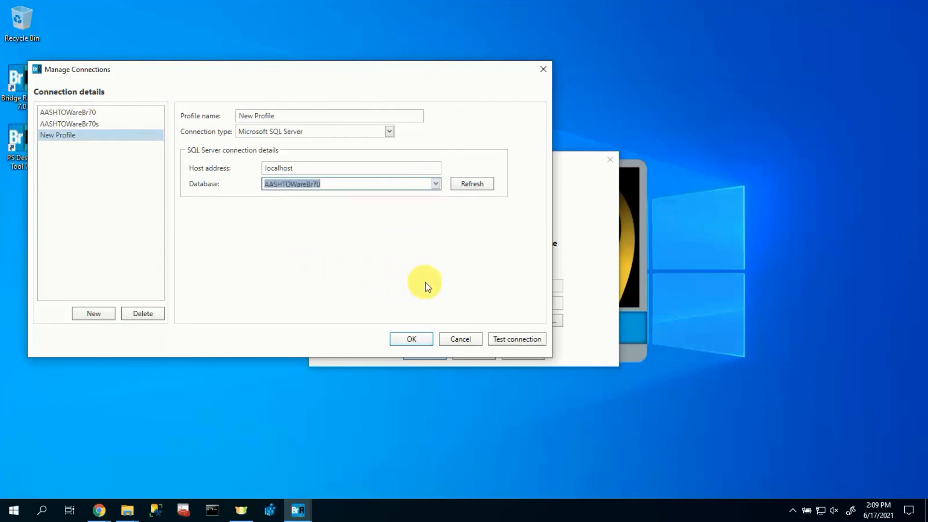
left_click(418, 341)
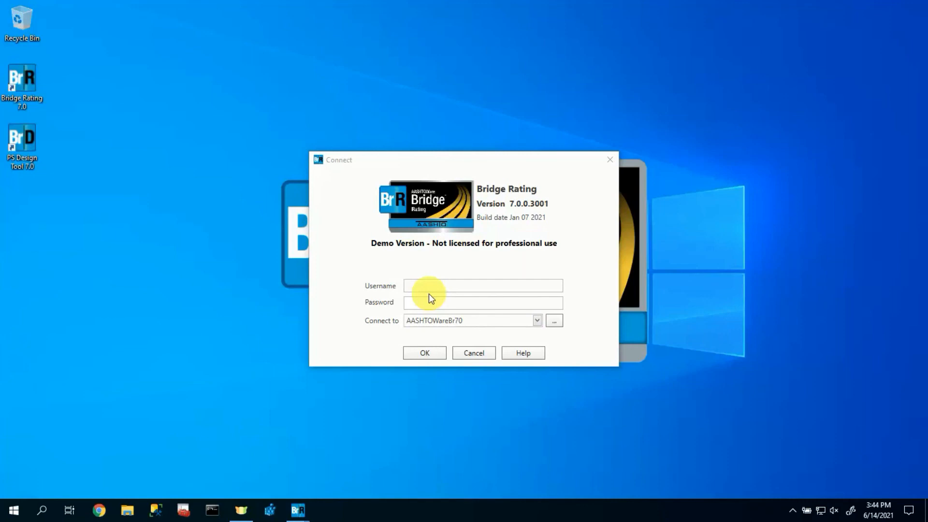
- Log in to Bridge Rating with the user's username and password
left_click(435, 286)
type("brr")
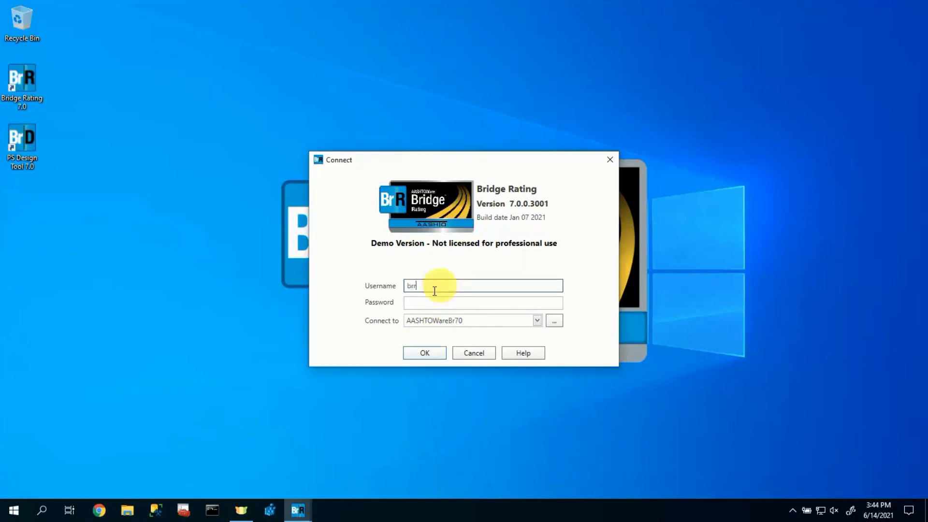
left_click(416, 304)
type("b")
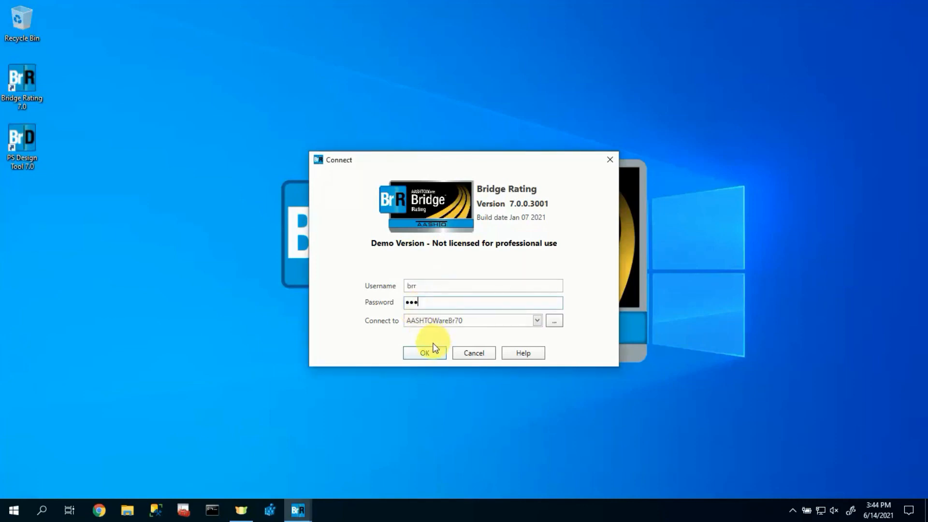
left_click(423, 353)
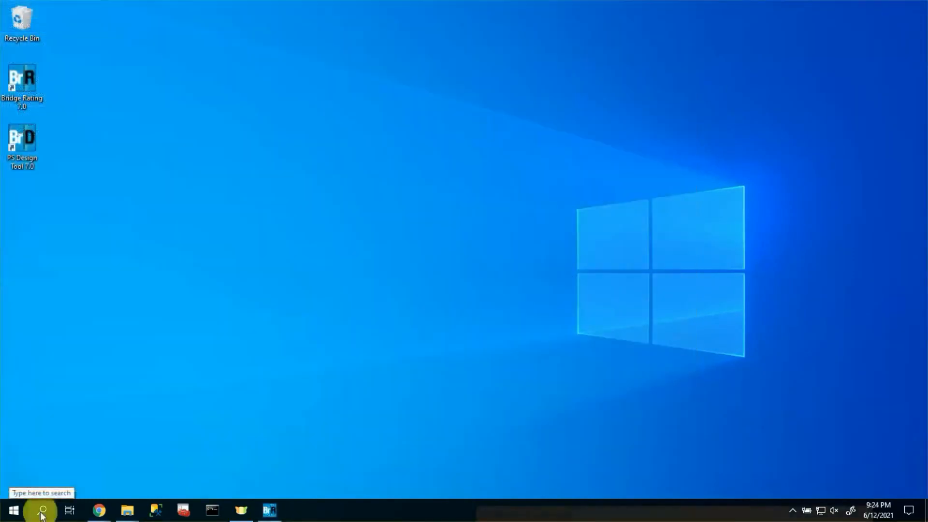
- Search Windows for 'add' and launch Add or remove programs
left_click(41, 512)
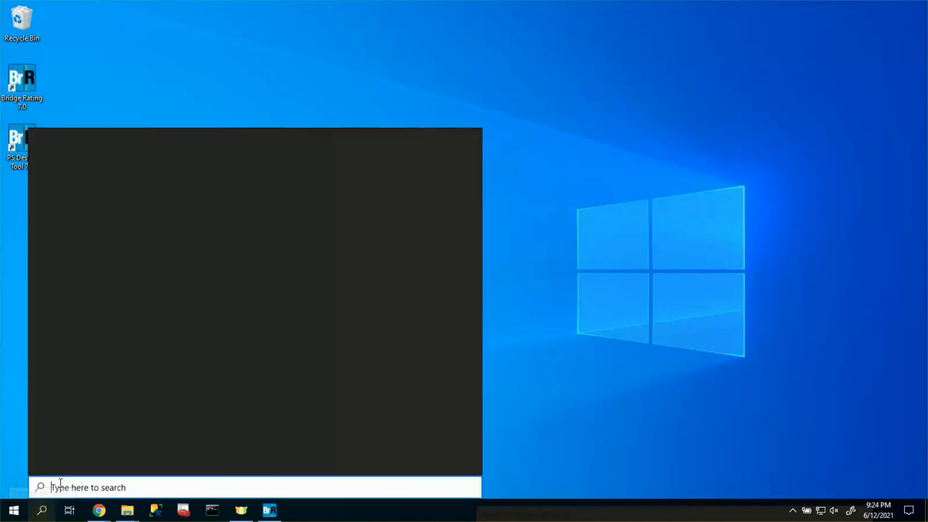
type("add")
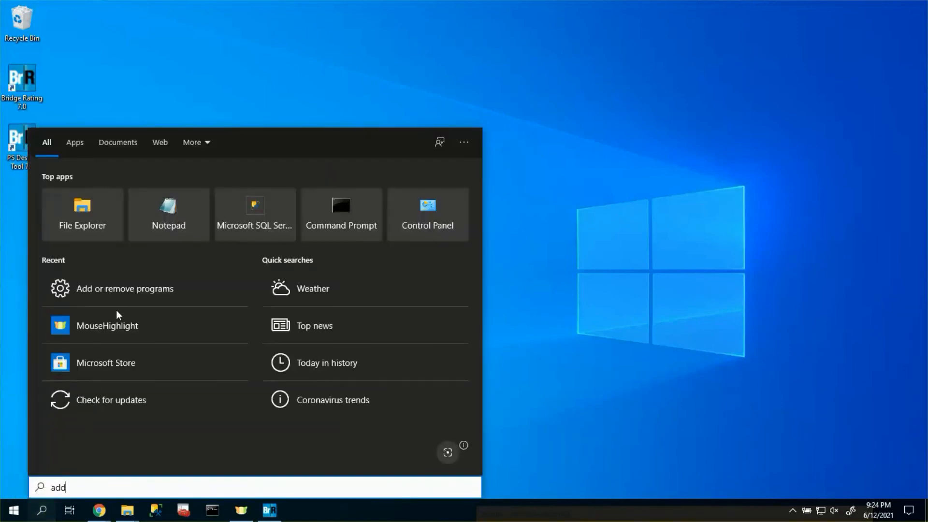
left_click(123, 197)
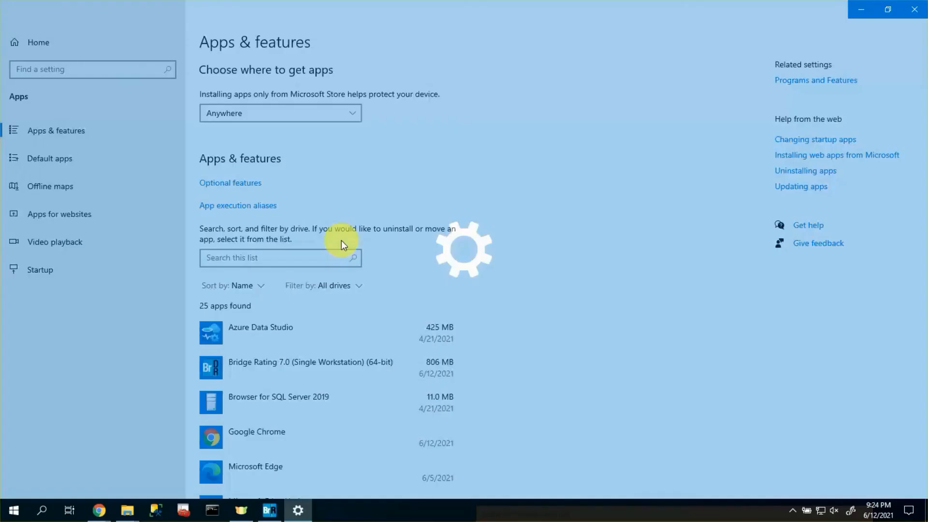
- Filter apps by 'bridge' and uninstall Bridge Rating 7.0, approving the UAC prompt
left_click(308, 257)
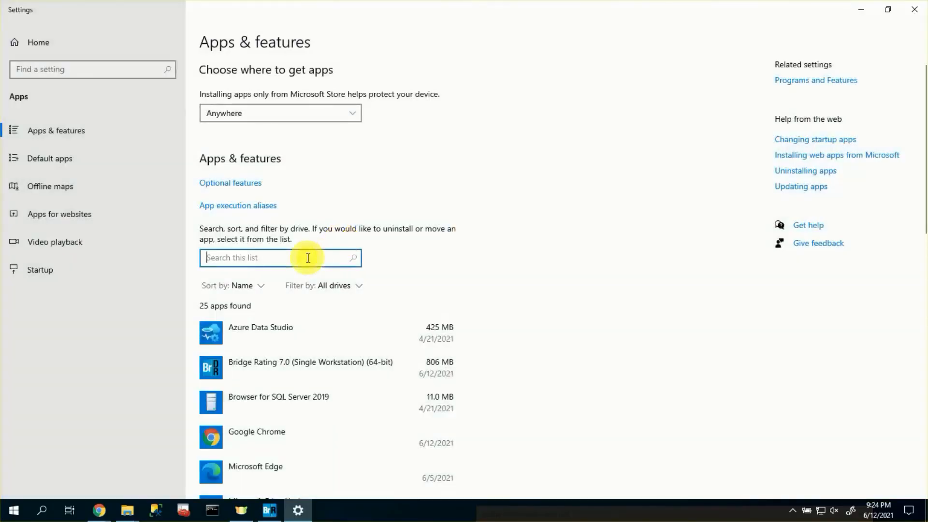
type("bridge")
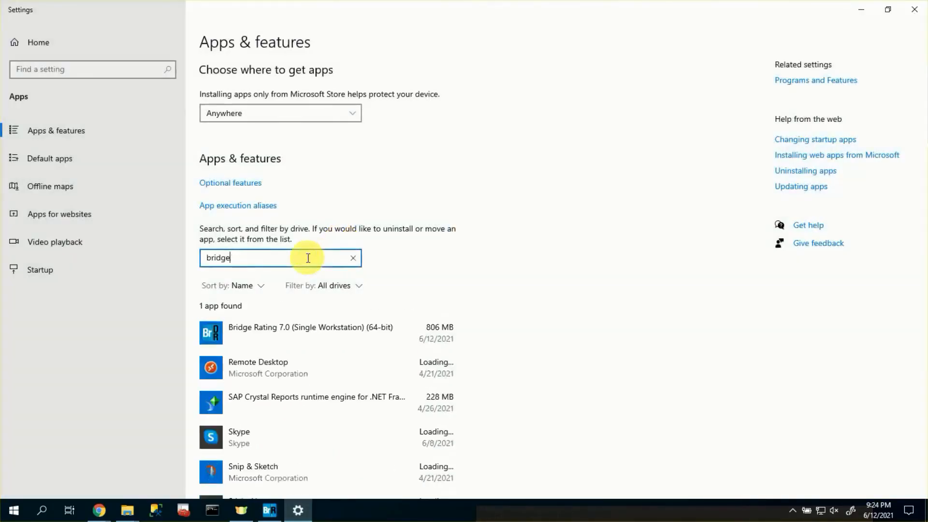
left_click(315, 330)
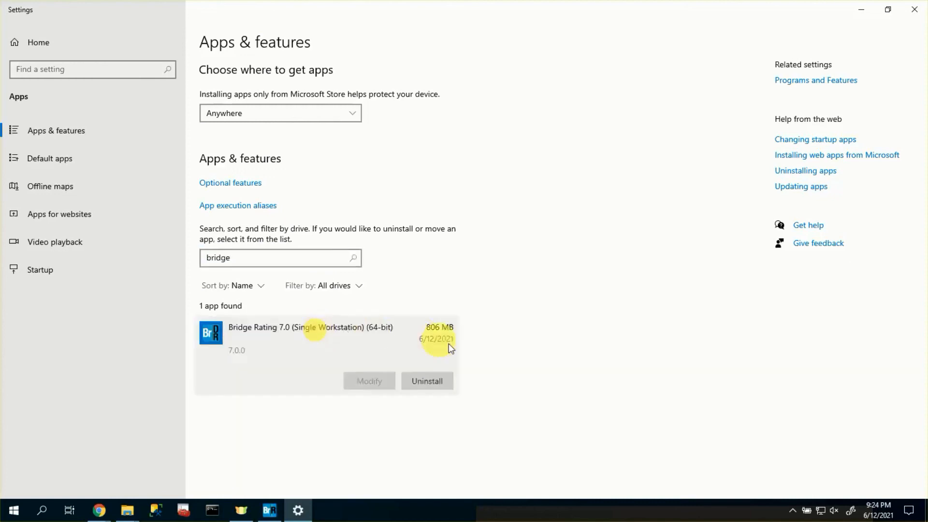
left_click(436, 380)
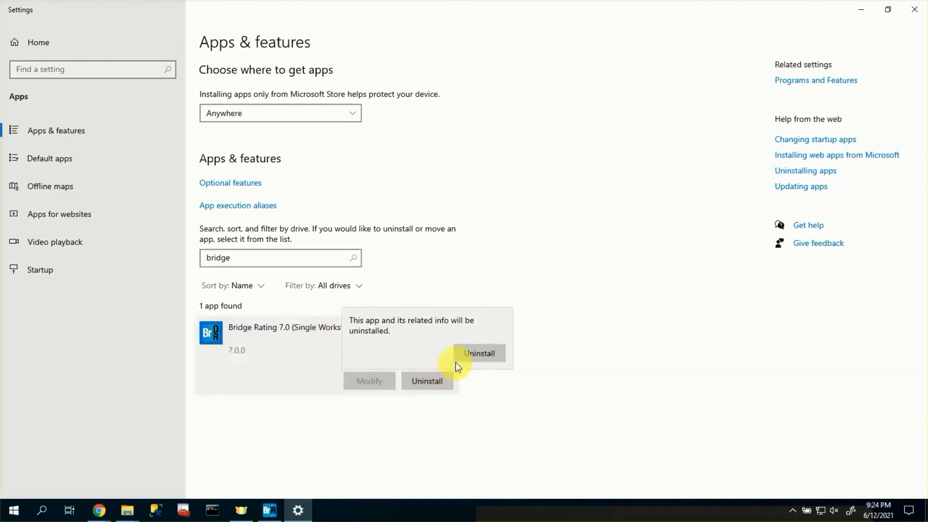
left_click(469, 353)
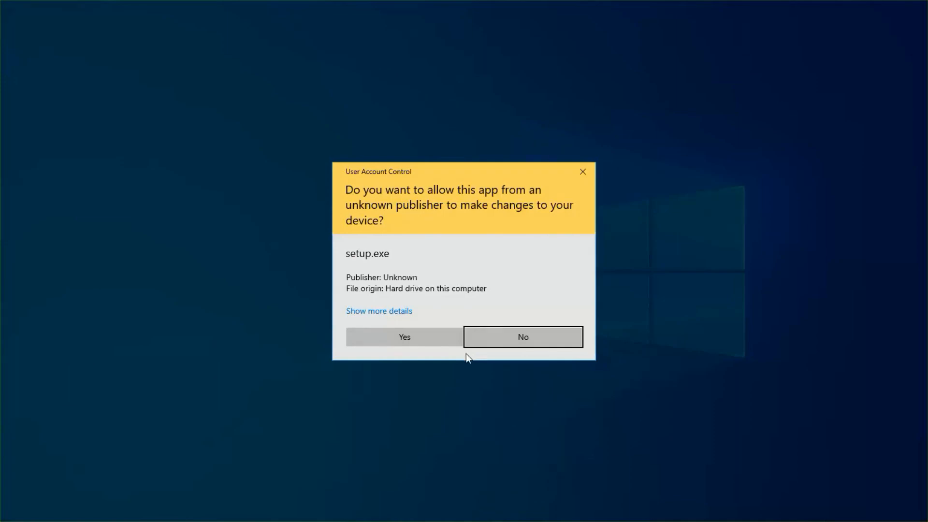
left_click(371, 341)
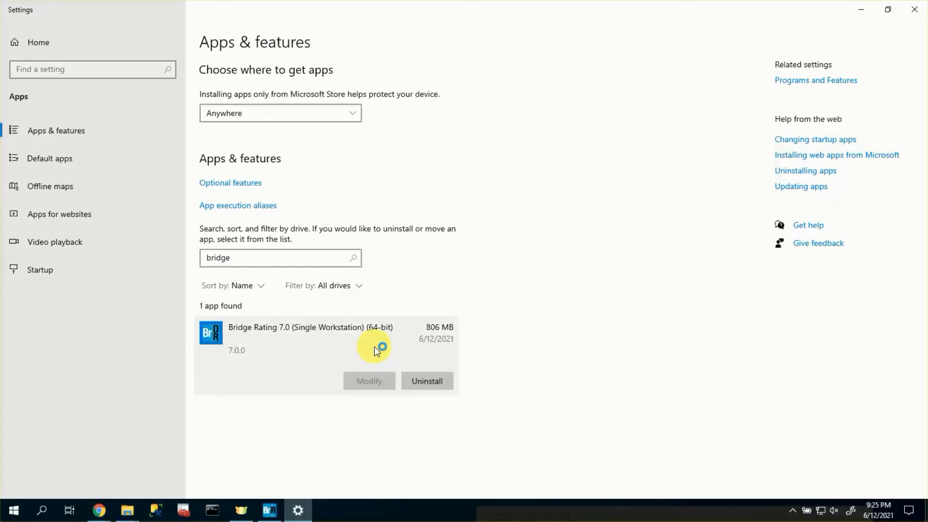